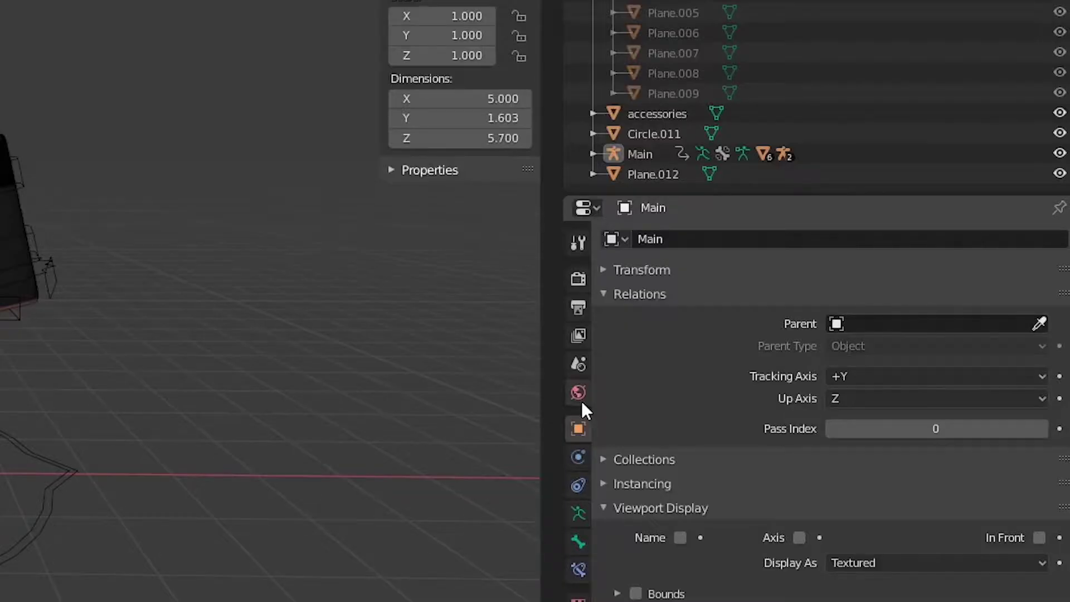
- Enable world nodes, feed the world colour from an Environment Texture and start browsing for its image
{"action": "left_click", "coordinate": [794, 374]}
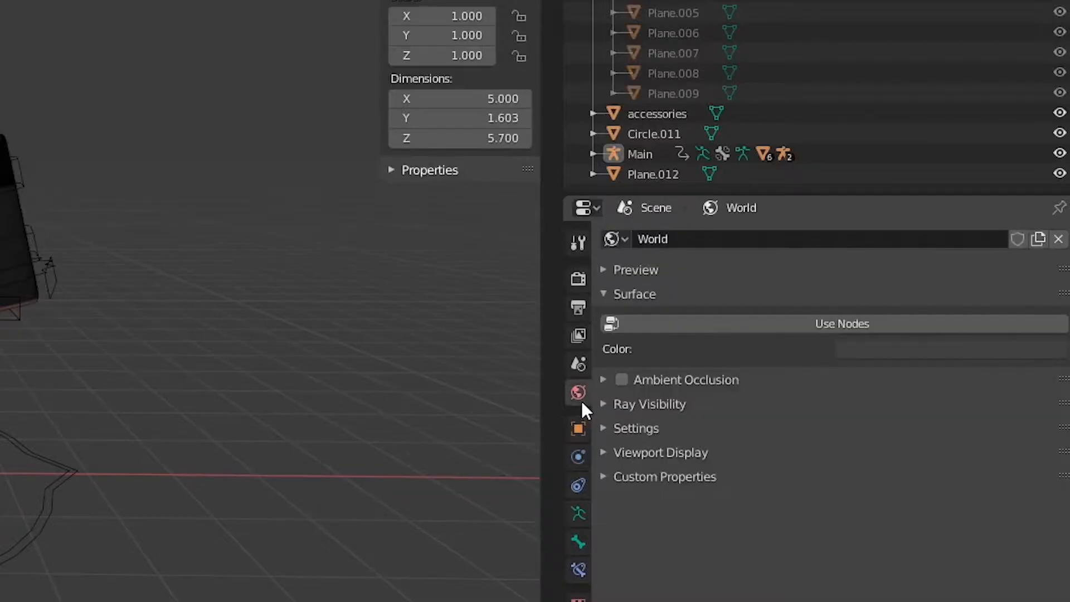
{"action": "left_click", "coordinate": [739, 324]}
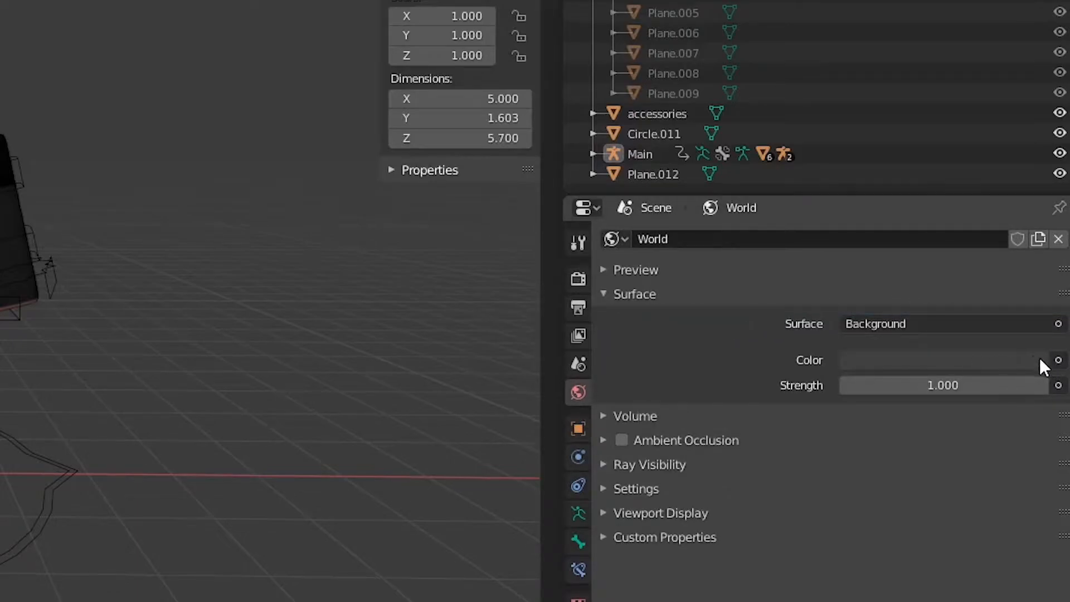
{"action": "left_click", "coordinate": [1058, 360]}
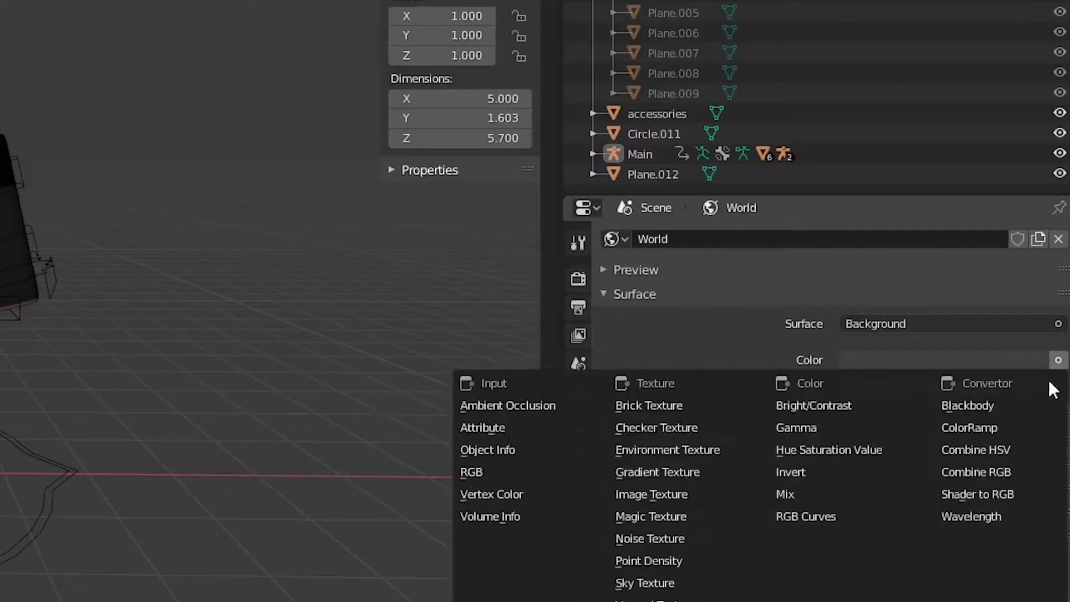
{"action": "left_click", "coordinate": [720, 447]}
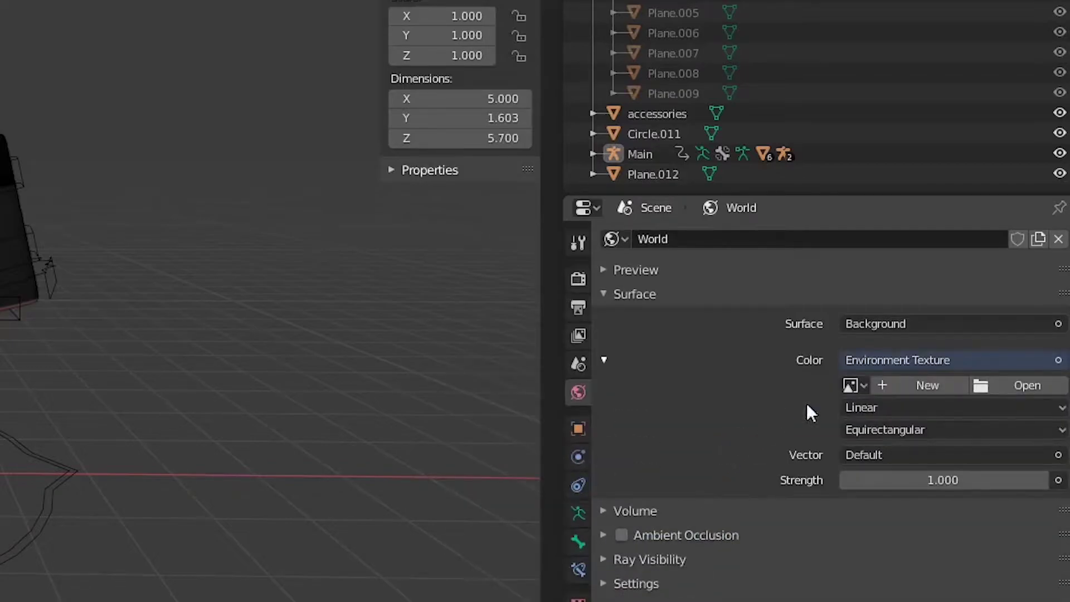
{"action": "left_click", "coordinate": [1020, 387]}
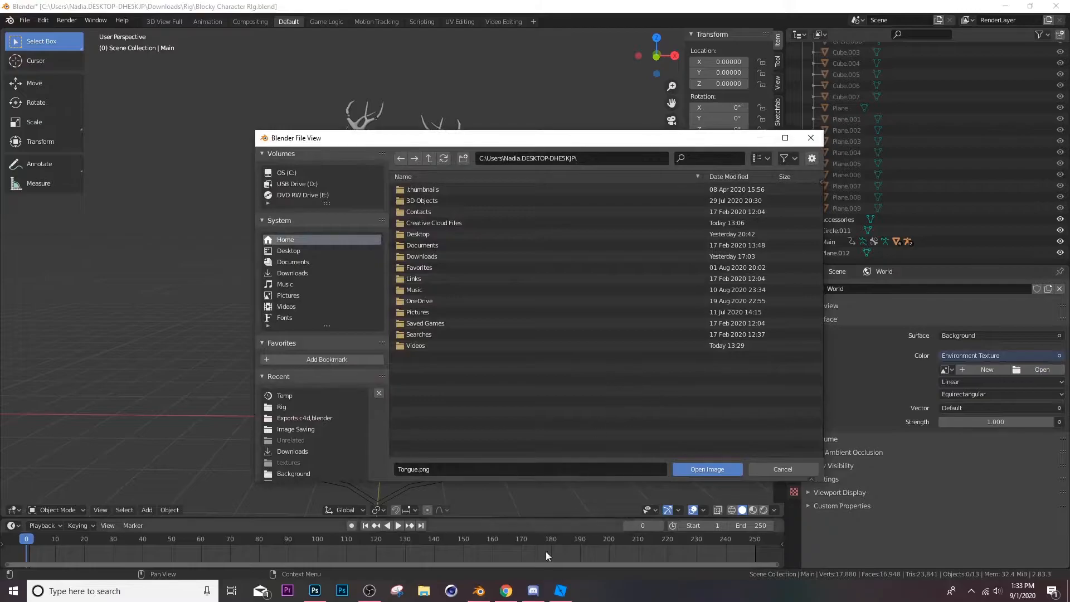
- In the browser, search HDRI Haven for 'kiara' and go to the Kiara 1 Dawn page
{"action": "left_click", "coordinate": [508, 590]}
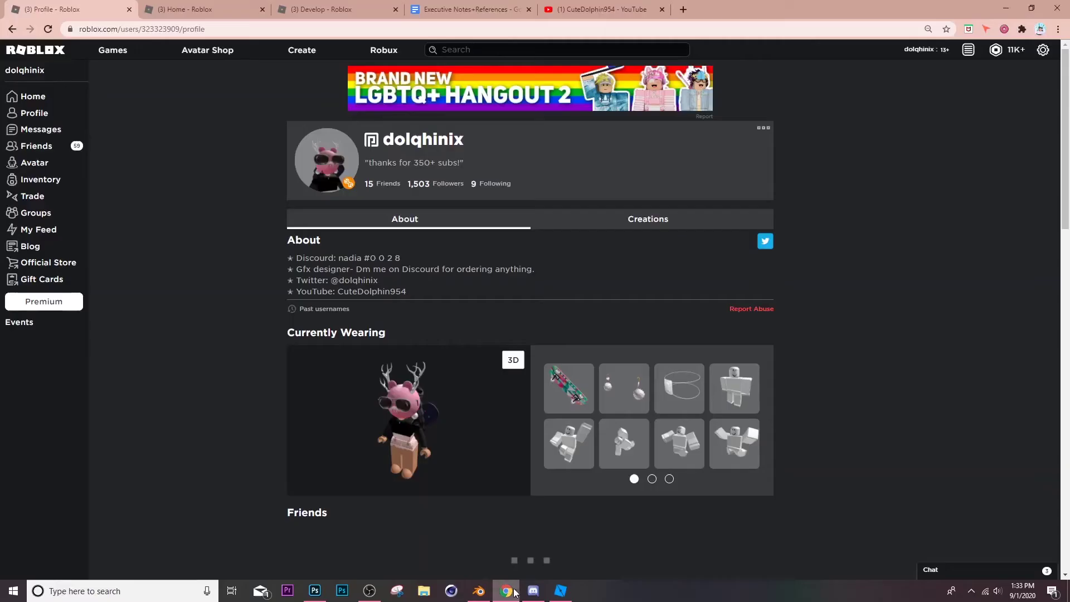
{"action": "left_click", "coordinate": [683, 10]}
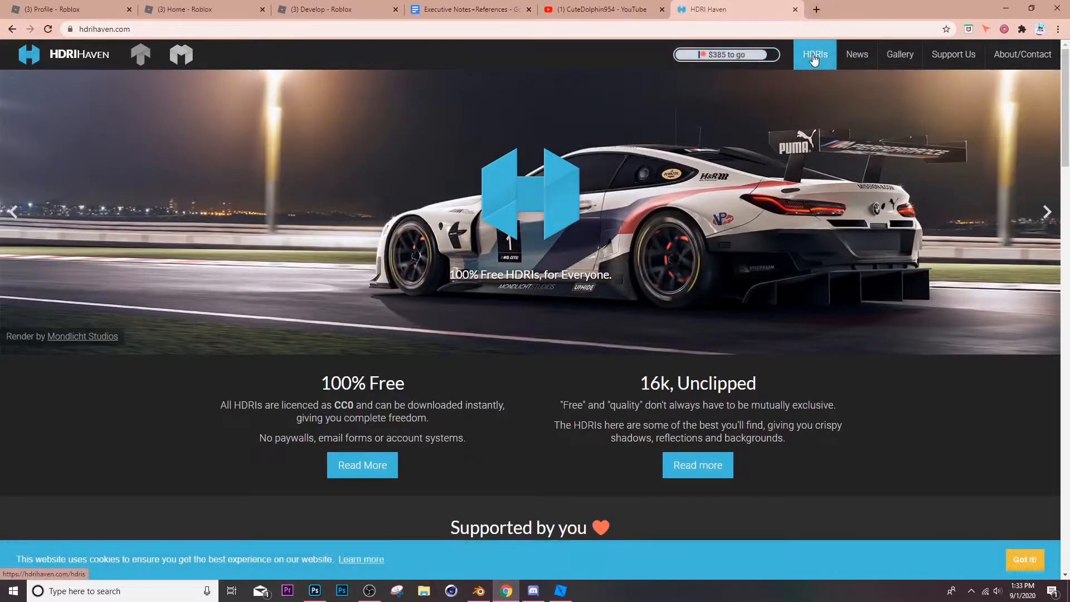
{"action": "left_click", "coordinate": [813, 54]}
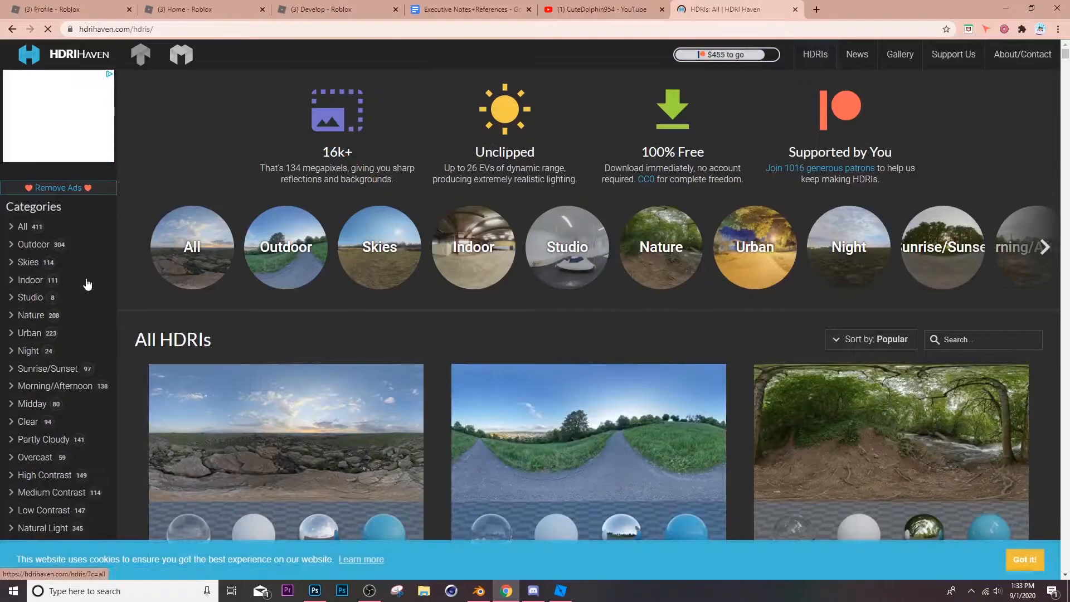
{"action": "scroll", "coordinate": [86, 376], "scroll_direction": "down", "scroll_amount": 2}
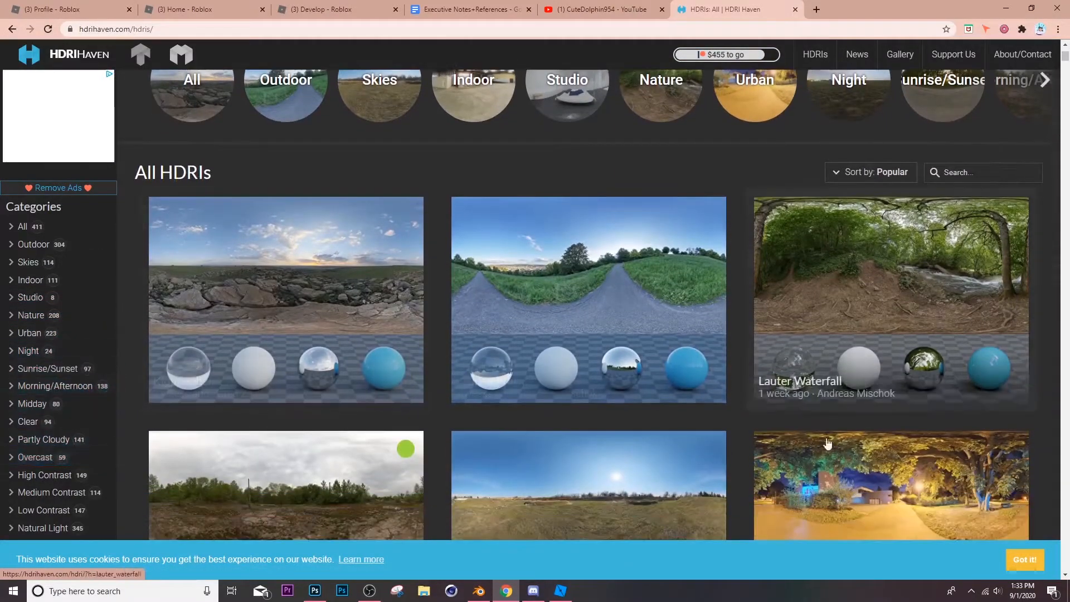
{"action": "scroll", "coordinate": [827, 443], "scroll_direction": "down", "scroll_amount": 5}
{"action": "scroll", "coordinate": [827, 443], "scroll_direction": "down", "scroll_amount": 3}
{"action": "scroll", "coordinate": [827, 419], "scroll_direction": "up", "scroll_amount": 4}
{"action": "scroll", "coordinate": [831, 334], "scroll_direction": "up", "scroll_amount": 5}
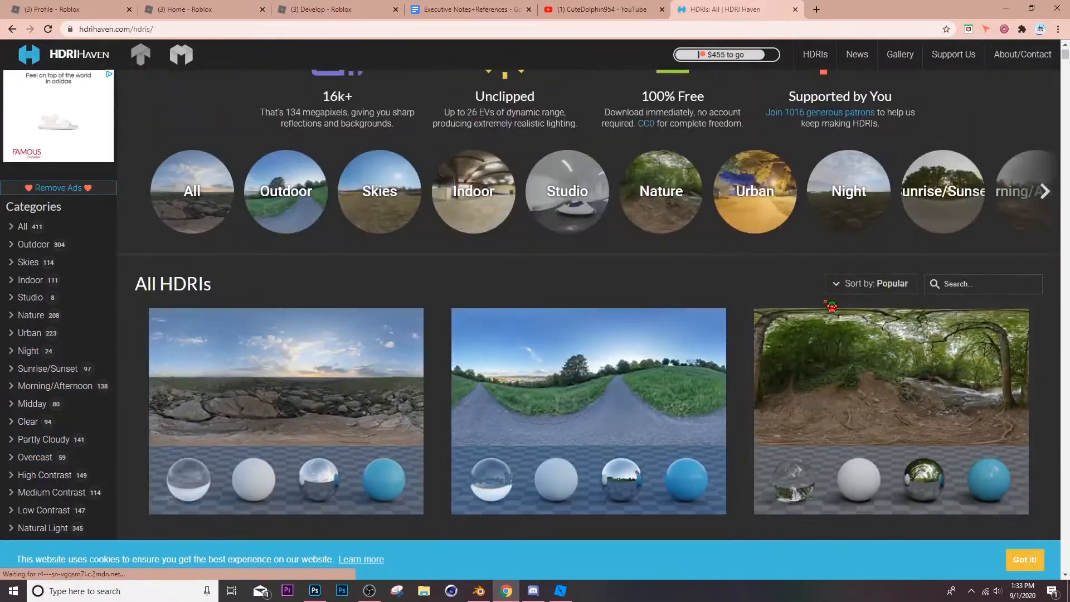
{"action": "scroll", "coordinate": [832, 307], "scroll_direction": "up", "scroll_amount": 1}
{"action": "left_click", "coordinate": [969, 339]}
{"action": "type", "text": "kiara"}
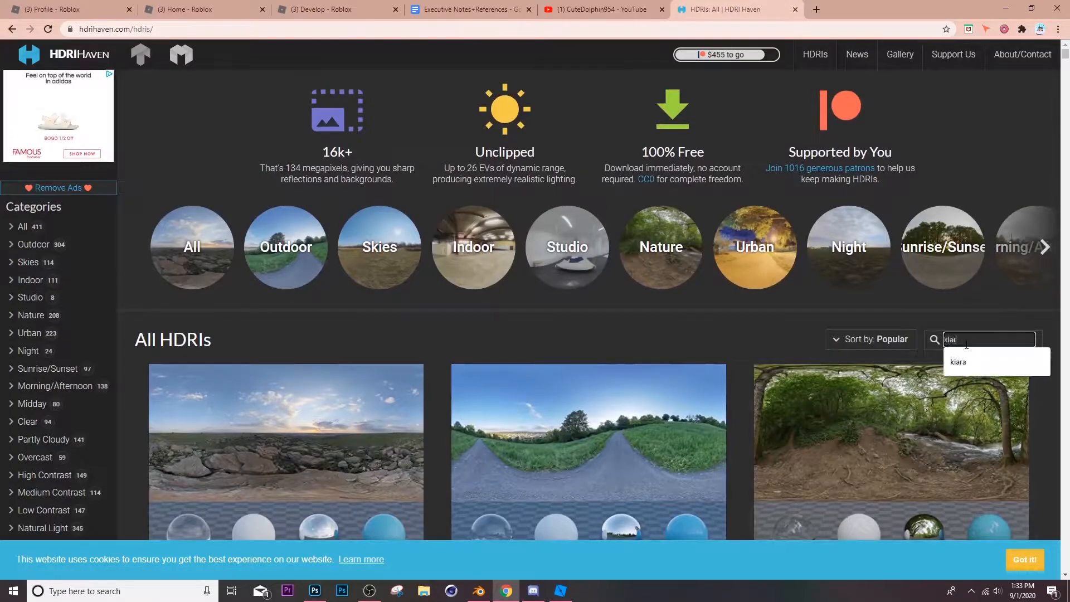
{"action": "key", "text": "Return"}
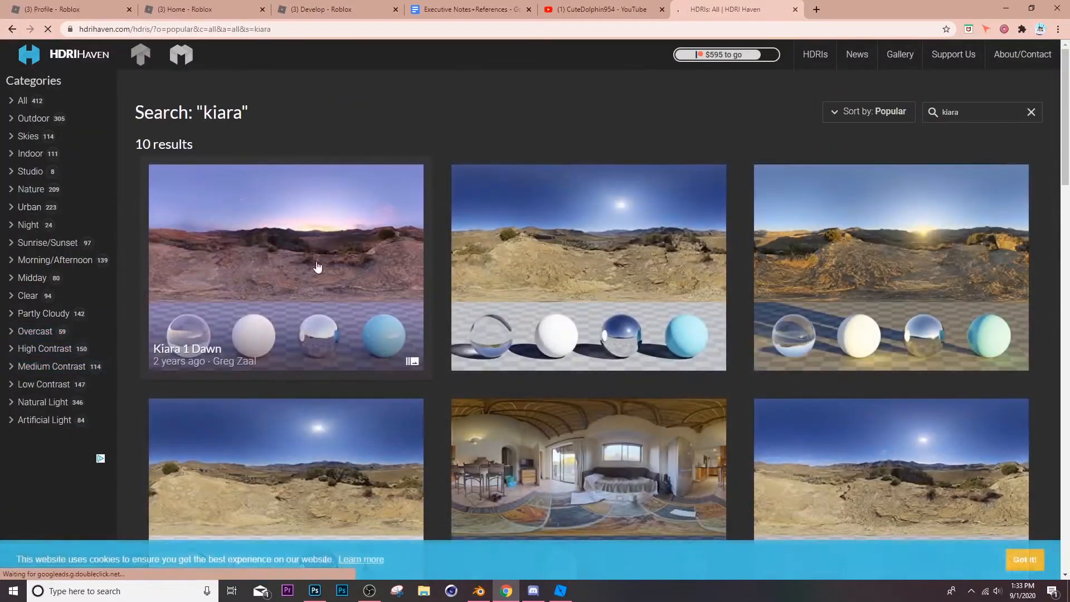
{"action": "left_click", "coordinate": [385, 268]}
{"action": "scroll", "coordinate": [419, 377], "scroll_direction": "down", "scroll_amount": 5}
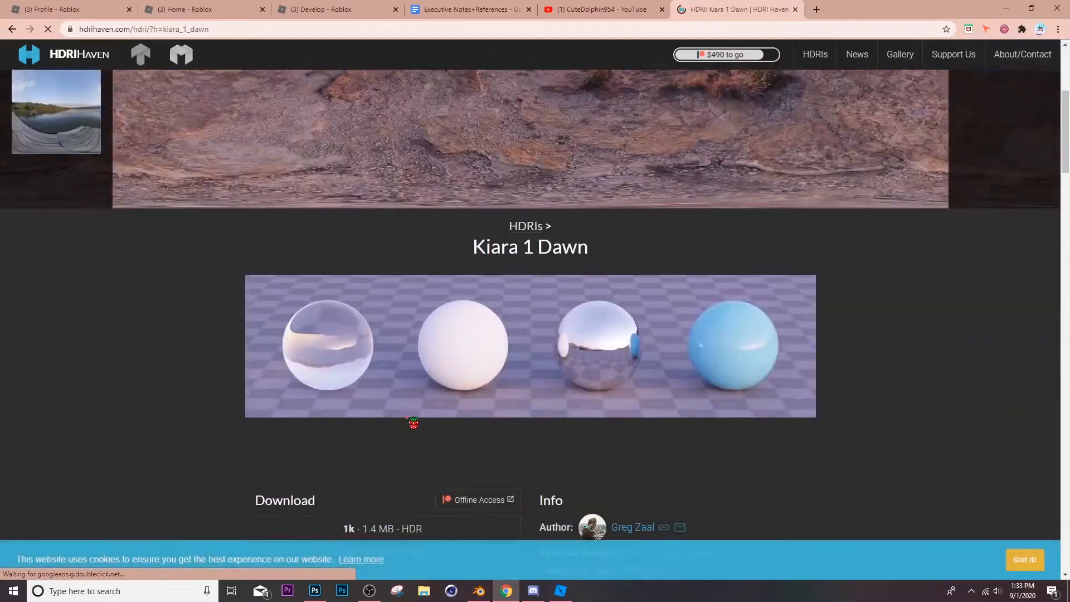
{"action": "scroll", "coordinate": [418, 377], "scroll_direction": "down", "scroll_amount": 3}
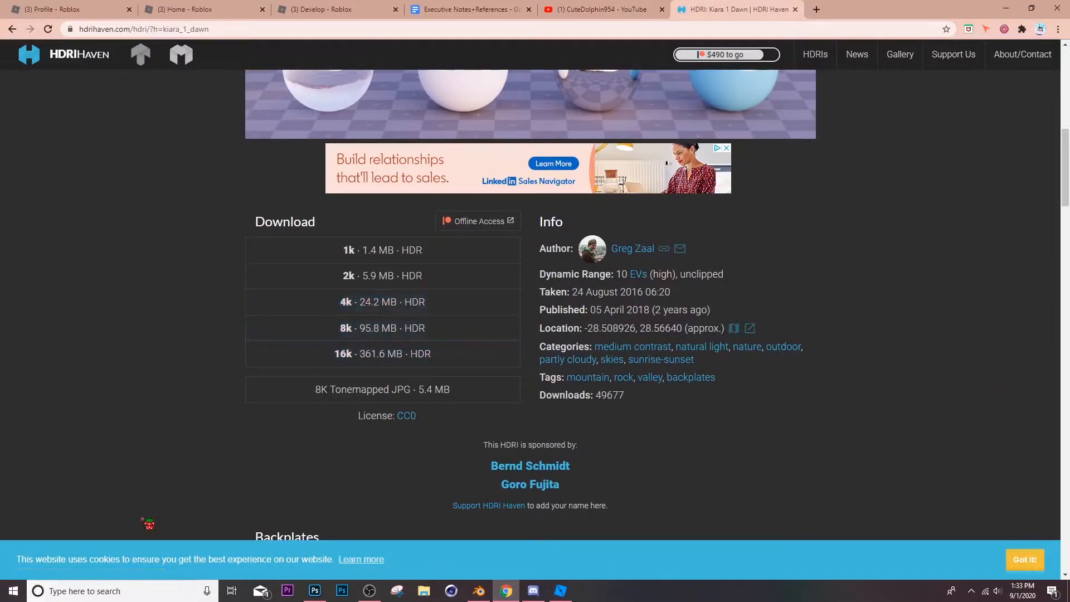
- Load kiara_1_dawn_4k.hdr from Downloads as the environment image and view the character in Material Preview
{"action": "left_click", "coordinate": [478, 592]}
{"action": "left_click", "coordinate": [292, 272]}
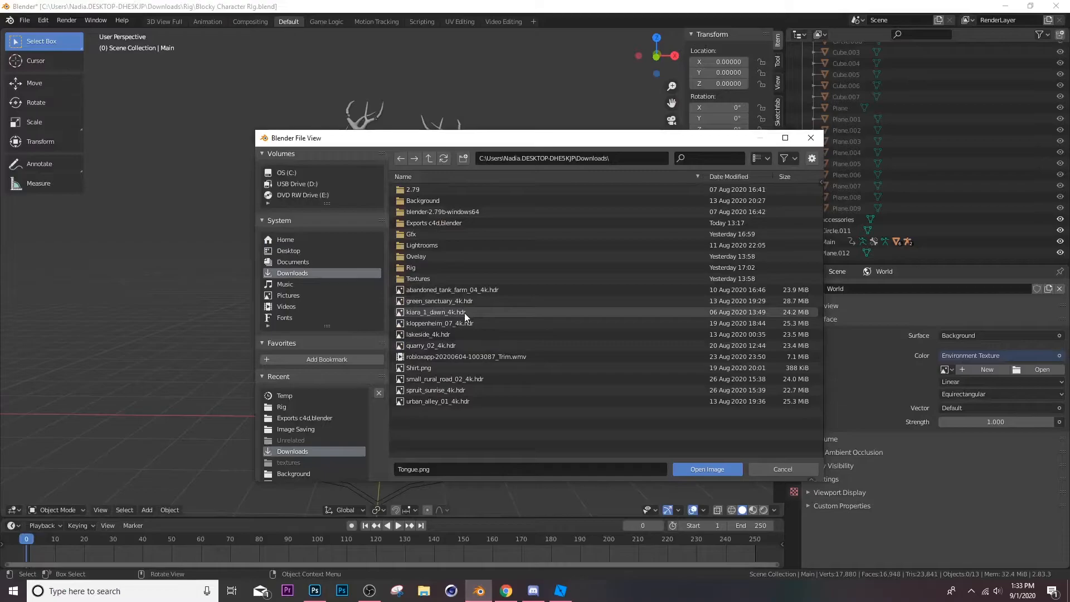
{"action": "left_click", "coordinate": [477, 312]}
{"action": "double_click", "coordinate": [477, 311]}
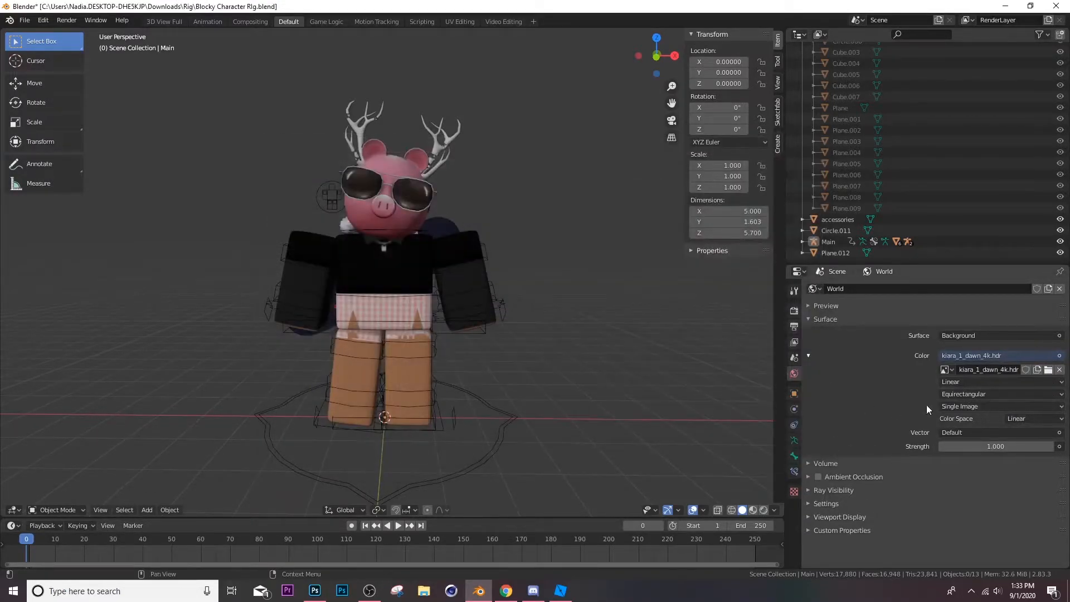
{"action": "left_click", "coordinate": [751, 511]}
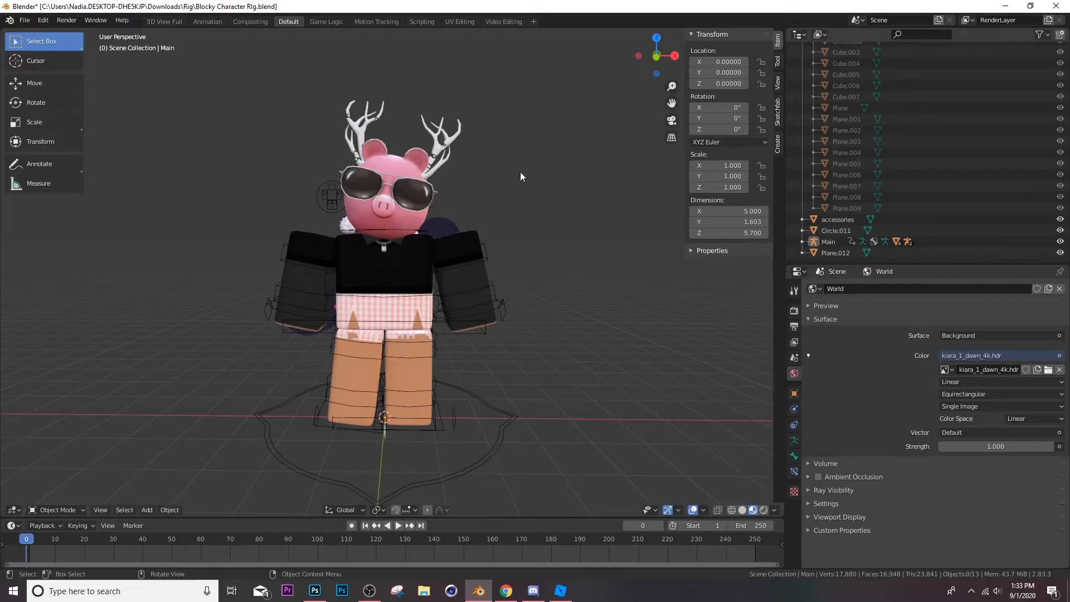
- View the scene rendered, change the render engine from Cycles to Eevee and move nearer the character
{"action": "left_click", "coordinate": [764, 511]}
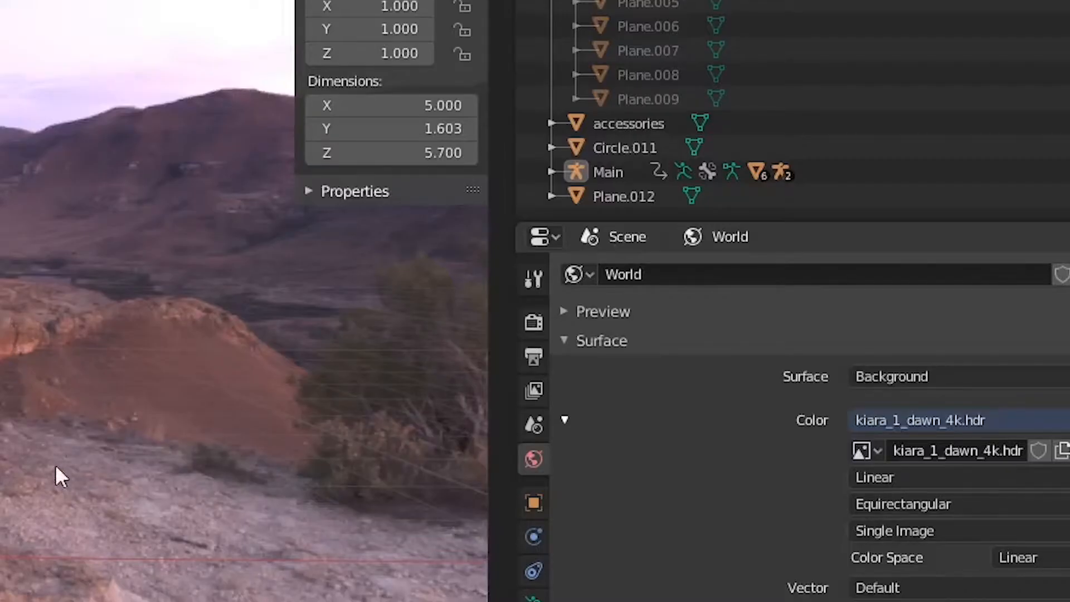
{"action": "left_click", "coordinate": [533, 322]}
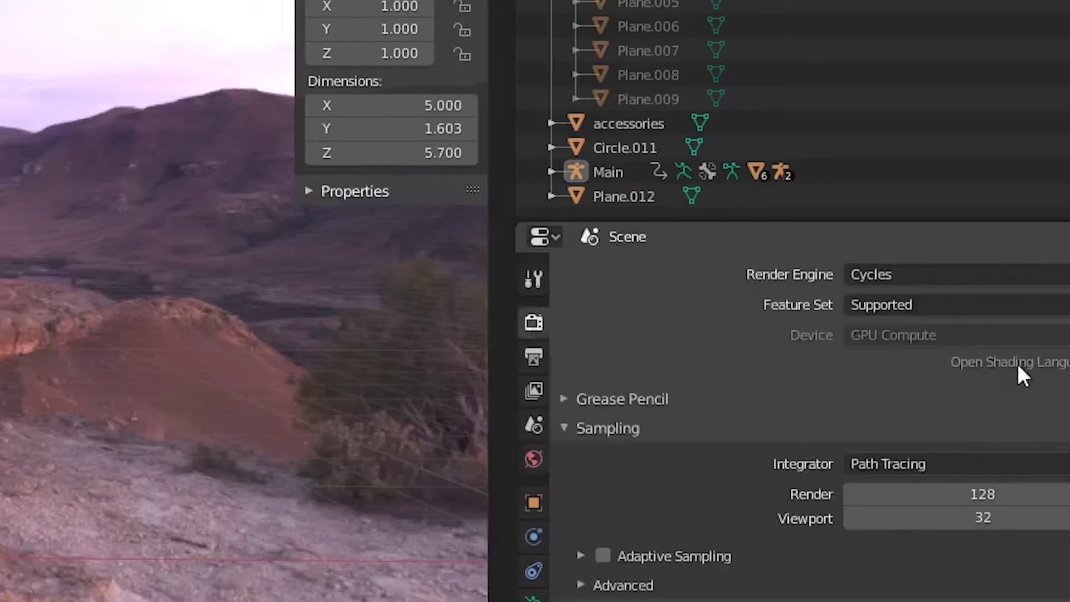
{"action": "left_click", "coordinate": [968, 273]}
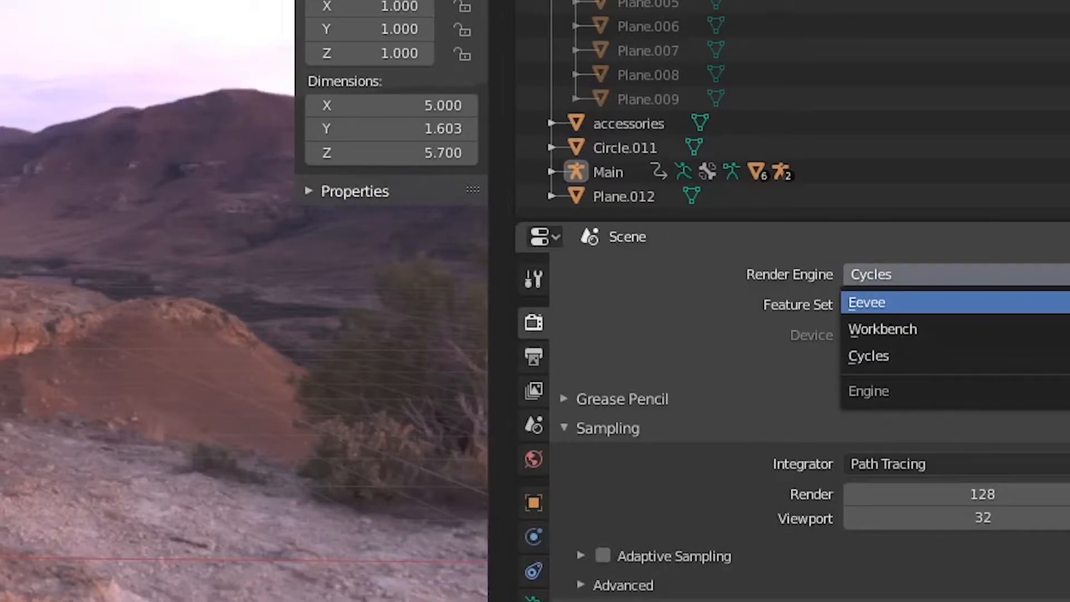
{"action": "left_click", "coordinate": [920, 303]}
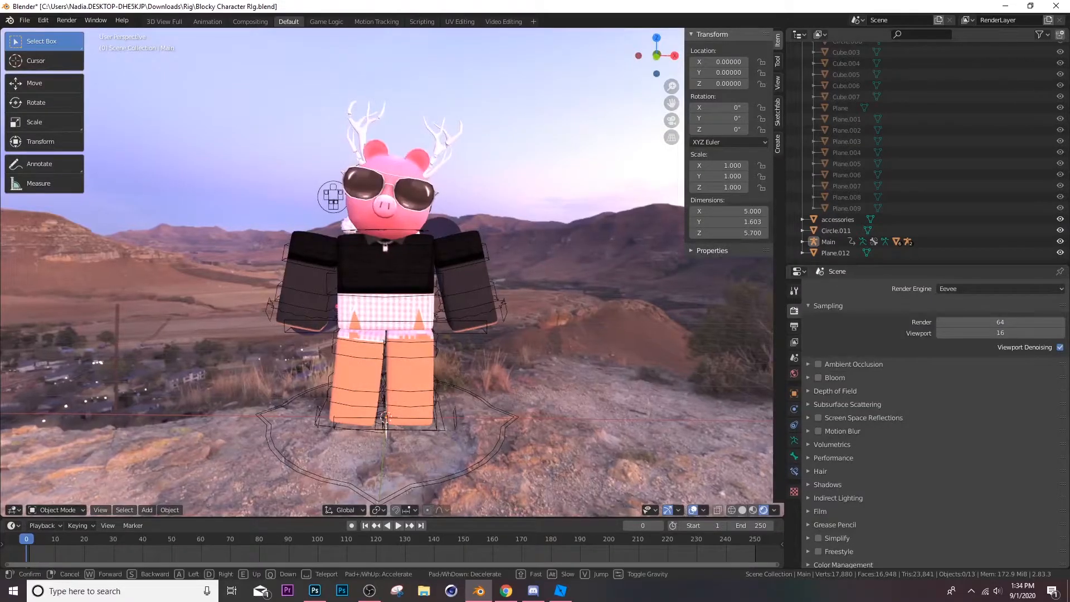
{"action": "middle_click_drag", "start_coordinate": [384, 293], "coordinate": [418, 334]}
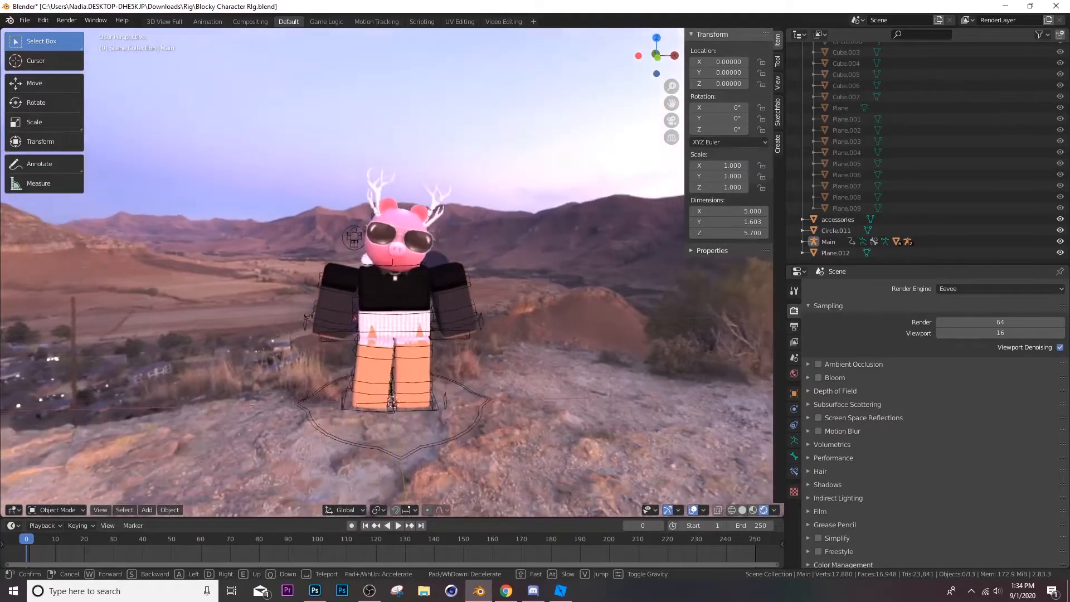
- Select all the character's objects and begin rotating them about the vertical axis
{"action": "left_click", "coordinate": [402, 276]}
{"action": "key", "text": "a"}
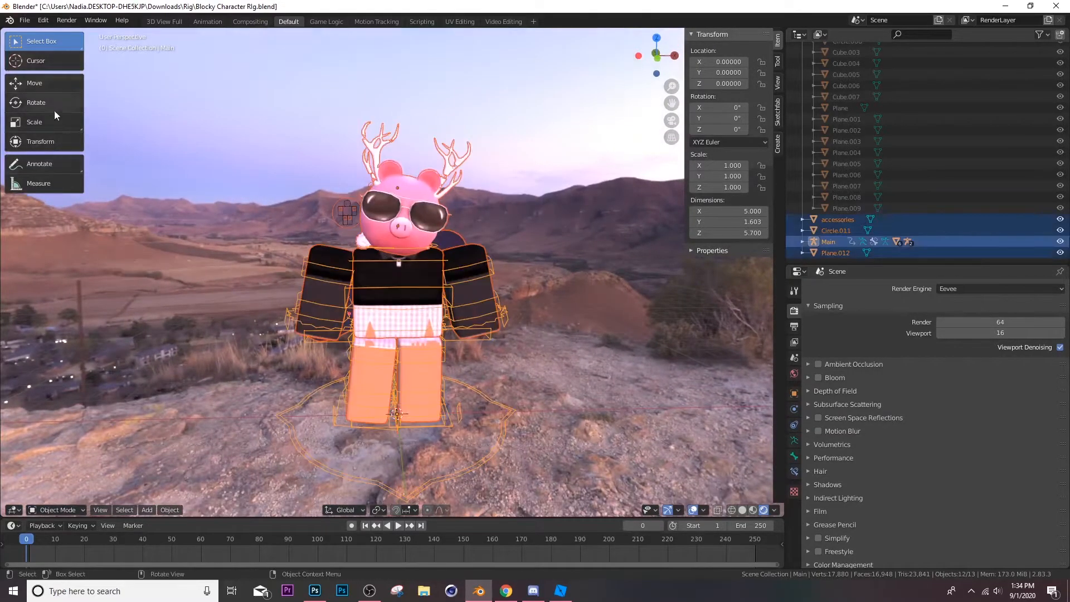
{"action": "left_click", "coordinate": [36, 103]}
{"action": "left_click_drag", "start_coordinate": [421, 395], "coordinate": [422, 392]}
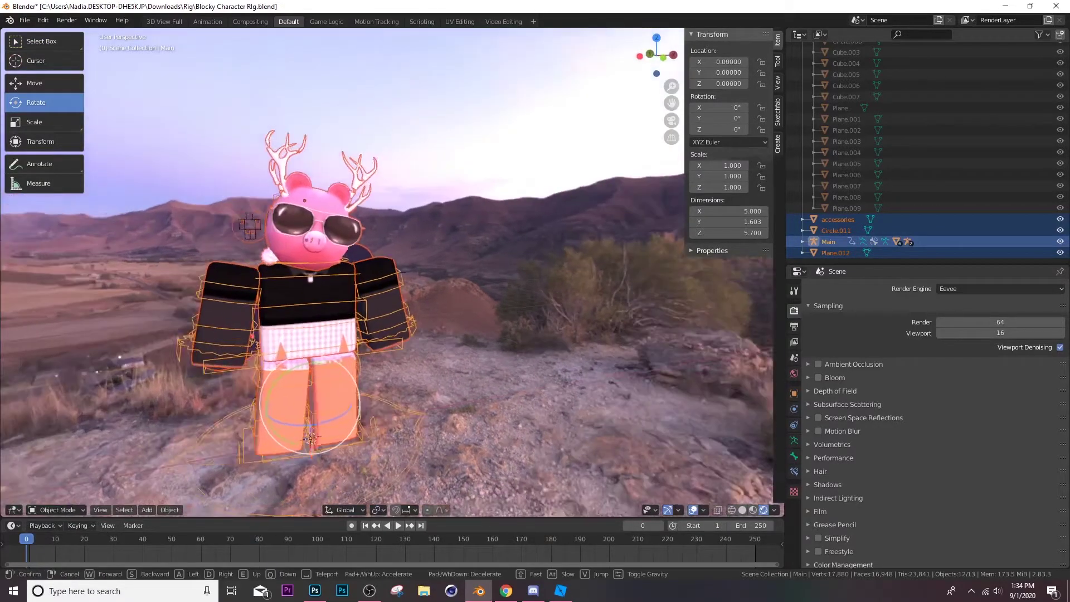
{"action": "middle_click_drag", "start_coordinate": [495, 393], "coordinate": [326, 396]}
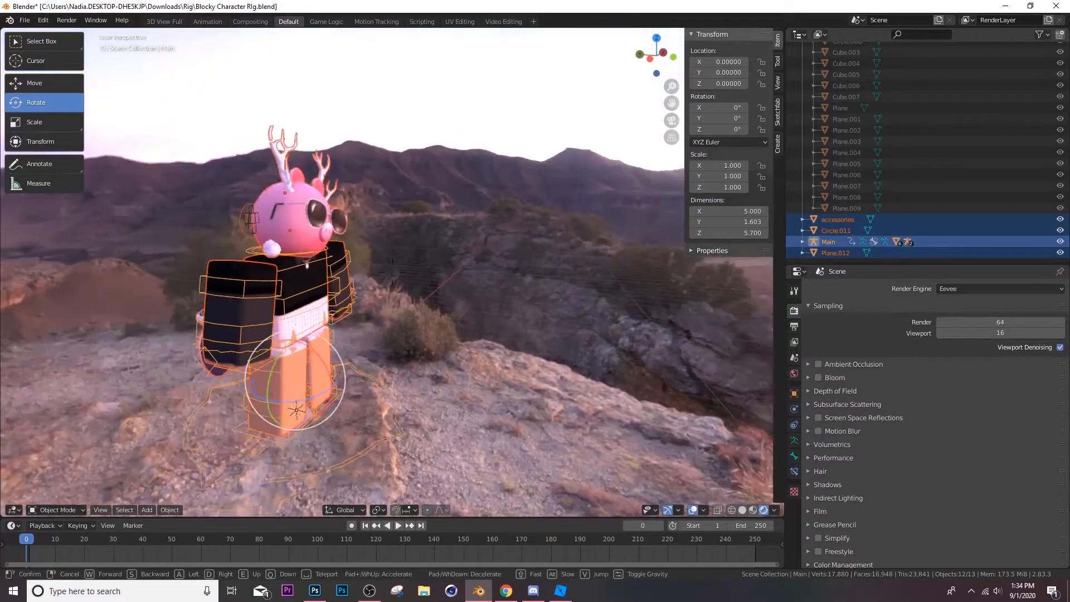
{"action": "left_click_drag", "start_coordinate": [327, 395], "coordinate": [251, 393]}
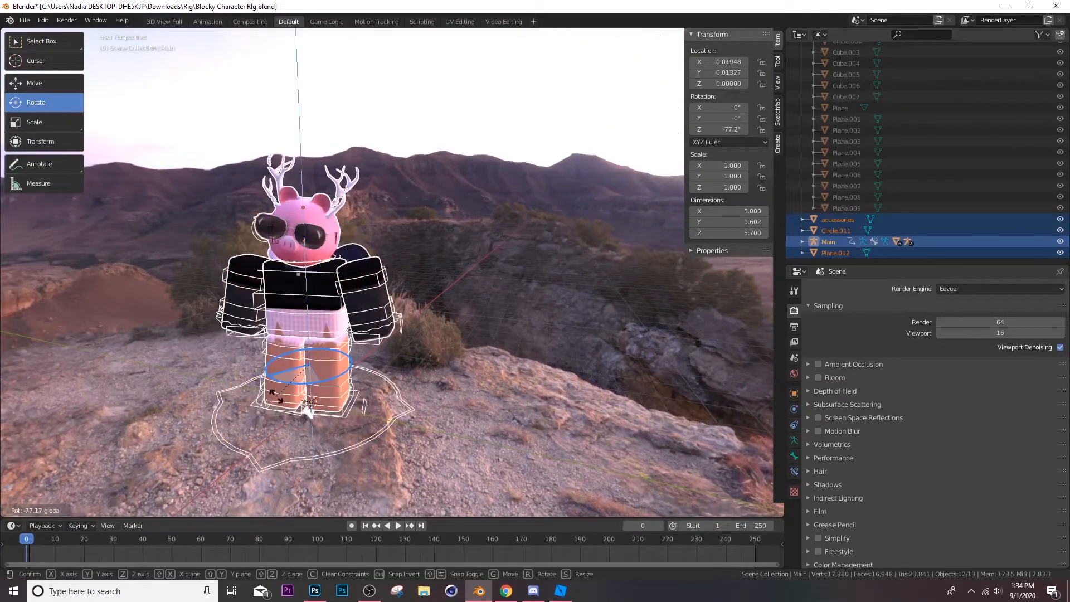
- Finish turning the character to -180° about Z and fly the view around to check it
{"action": "key", "text": "shift+grave"}
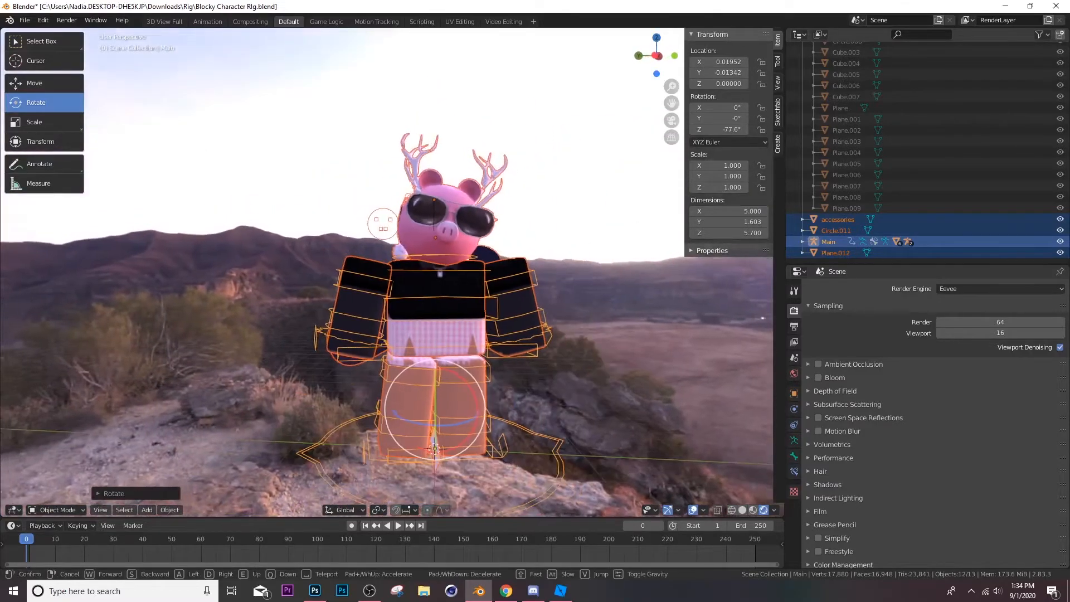
{"action": "left_click", "coordinate": [438, 427]}
{"action": "left_click_drag", "start_coordinate": [437, 427], "coordinate": [688, 429]}
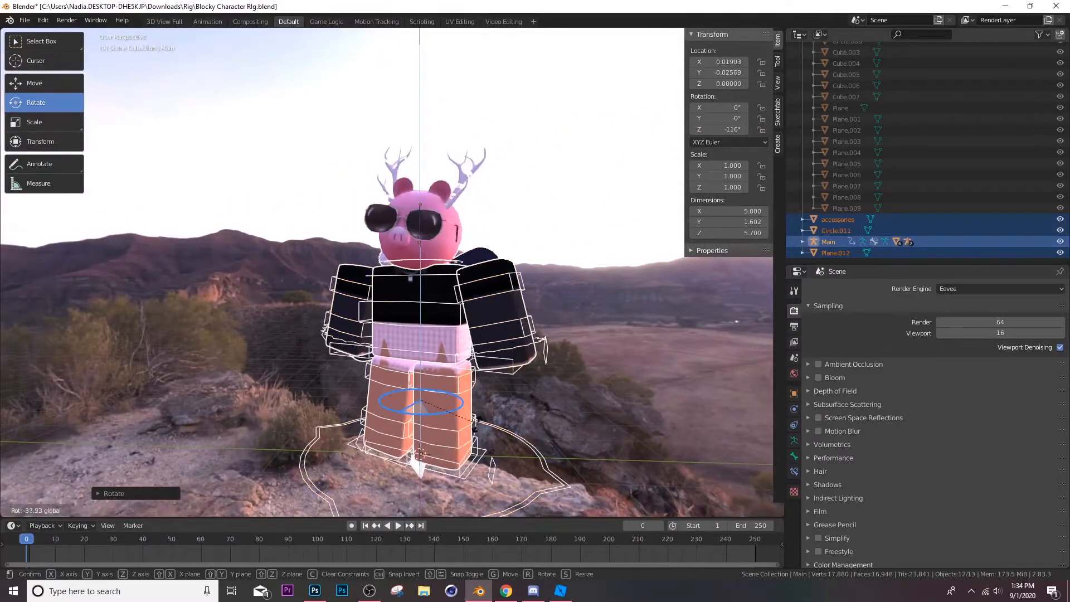
{"action": "left_click", "coordinate": [689, 428]}
{"action": "key", "text": "shift+grave"}
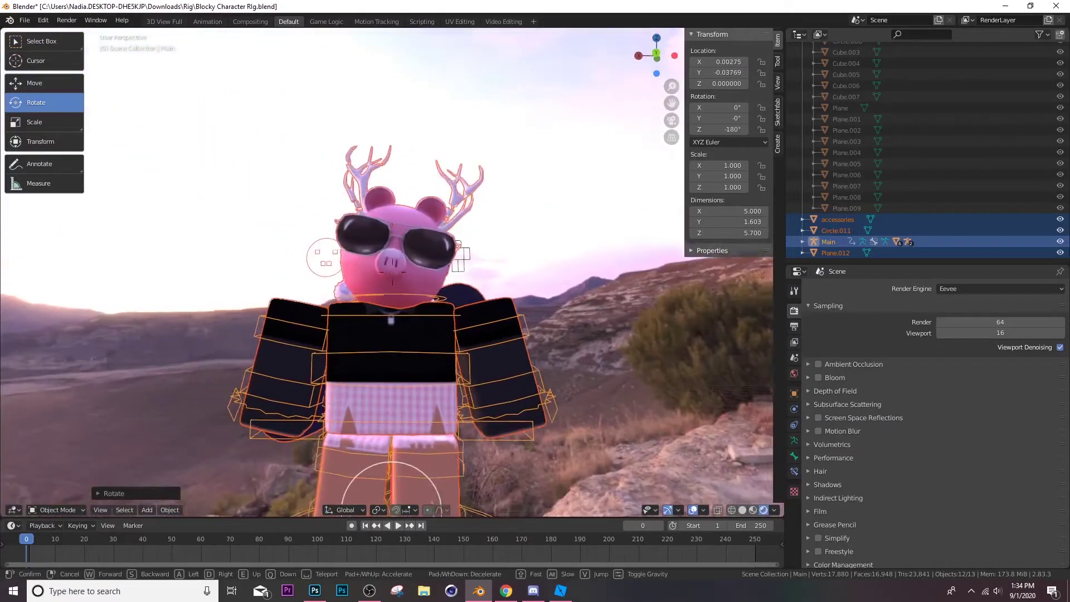
{"action": "left_click", "coordinate": [401, 177]}
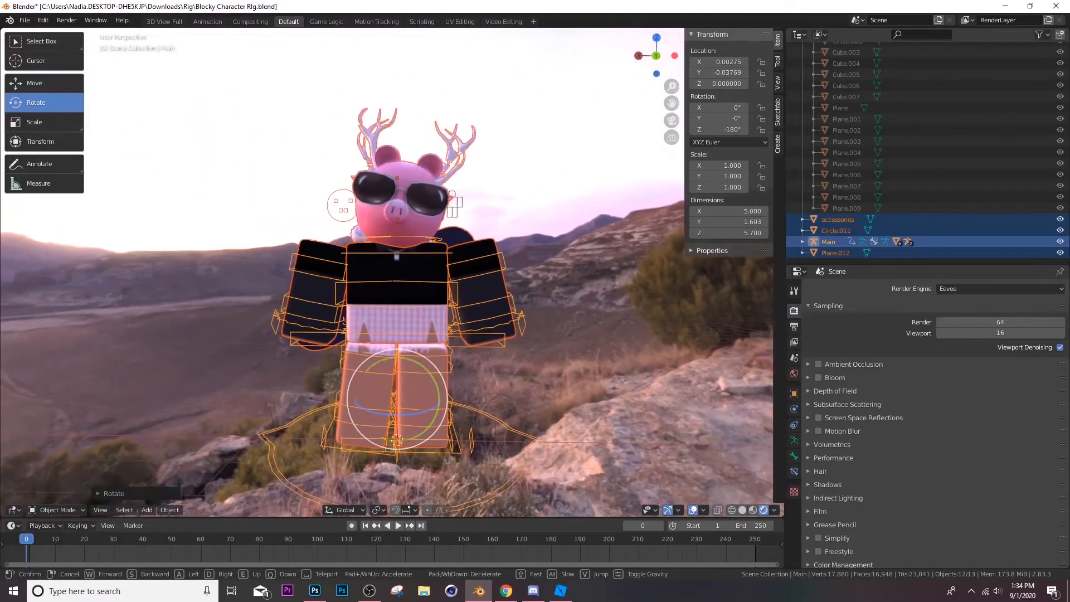
- Add a camera, look through it and fly it to frame the character
{"action": "left_click", "coordinate": [401, 177]}
{"action": "key", "text": "shift+a"}
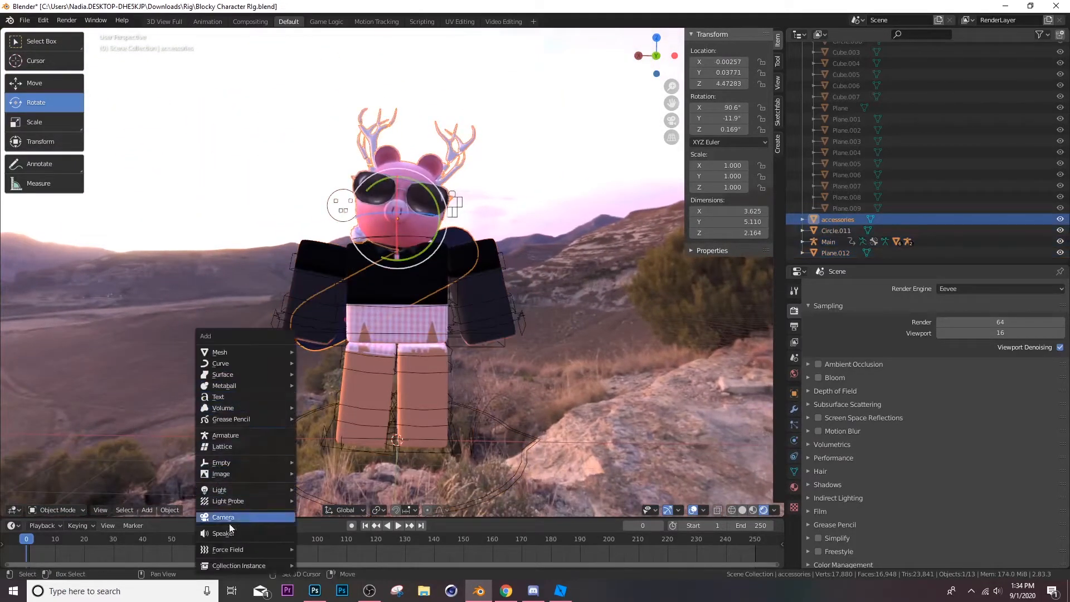
{"action": "left_click", "coordinate": [251, 517]}
{"action": "key", "text": "KP_0"}
{"action": "key", "text": "shift+grave"}
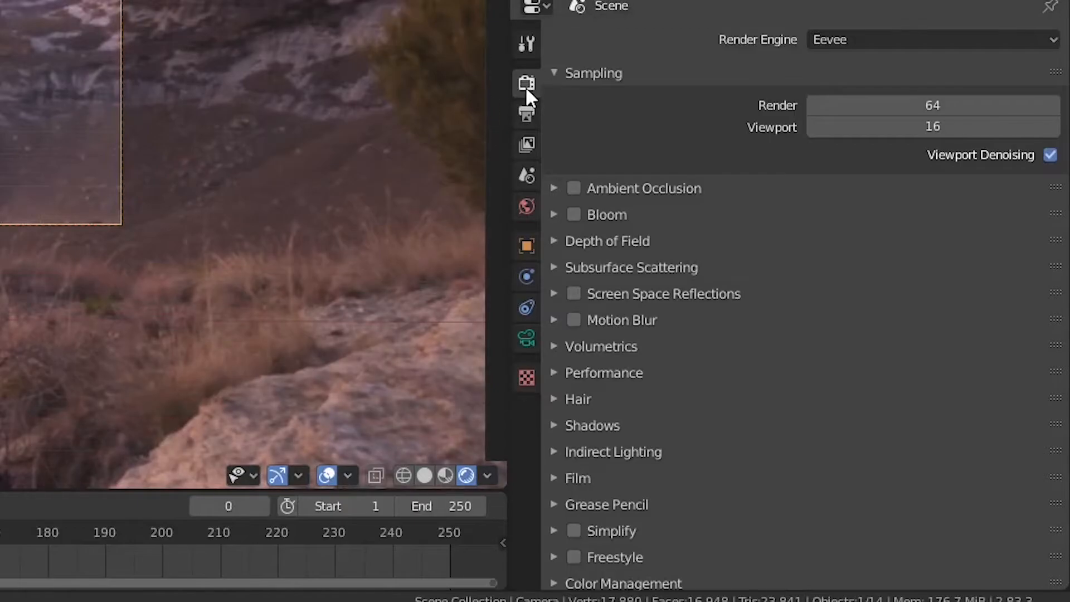
- Enable Film Transparent and Ambient Occlusion in the render settings
{"action": "left_click", "coordinate": [558, 479]}
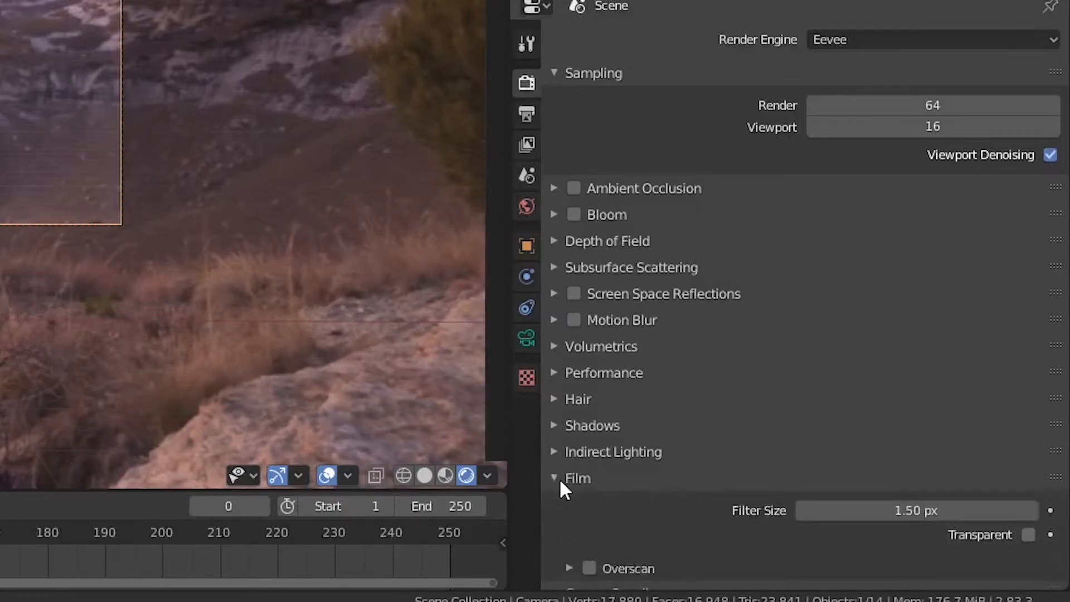
{"action": "scroll", "coordinate": [739, 409], "scroll_direction": "down", "scroll_amount": 1}
{"action": "left_click", "coordinate": [1029, 491]}
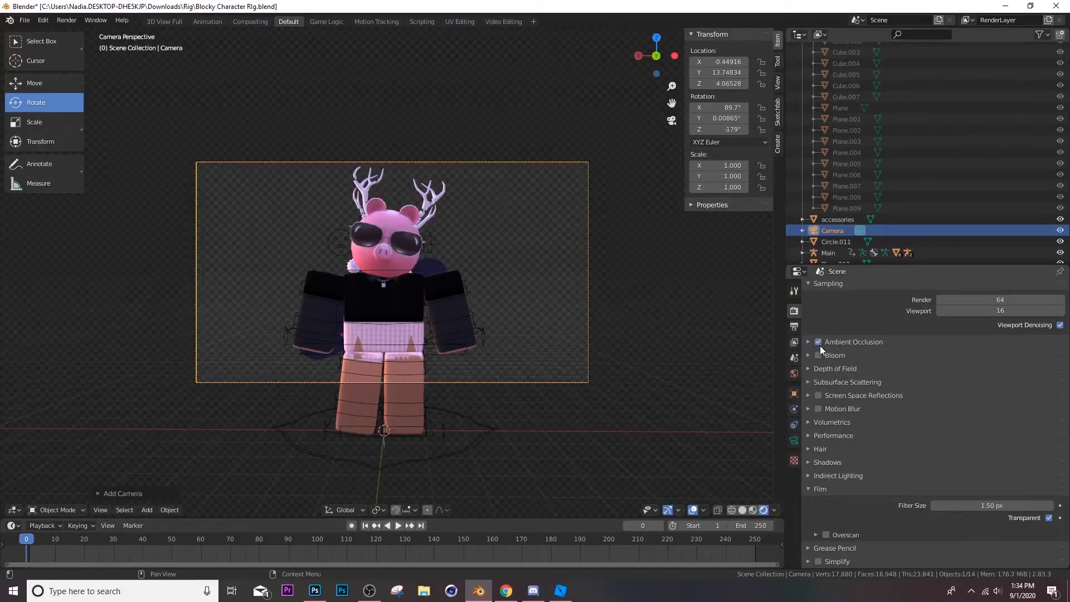
{"action": "left_click", "coordinate": [820, 346]}
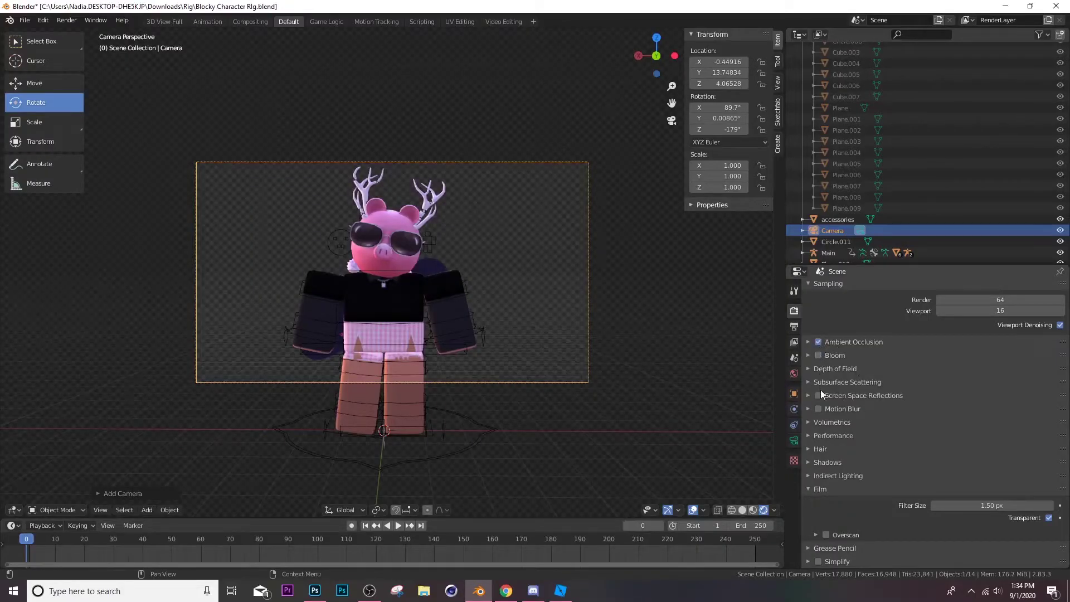
- Set the output file format to PNG with RGBA colour, leaving the output path unchanged
{"action": "left_click", "coordinate": [794, 326]}
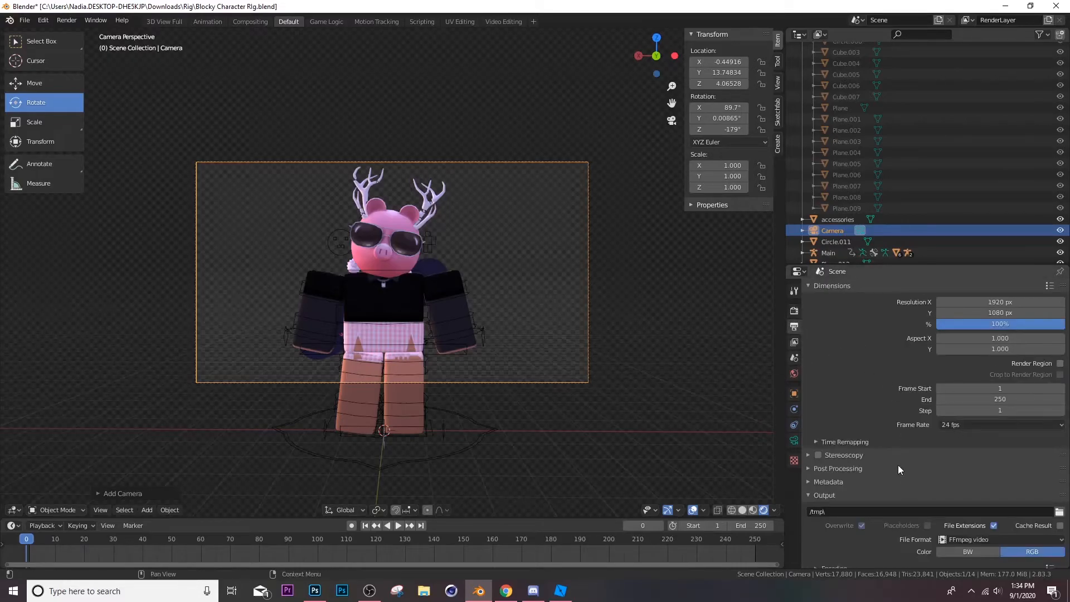
{"action": "scroll", "coordinate": [898, 465], "scroll_direction": "down", "scroll_amount": 1}
{"action": "left_click", "coordinate": [932, 504]}
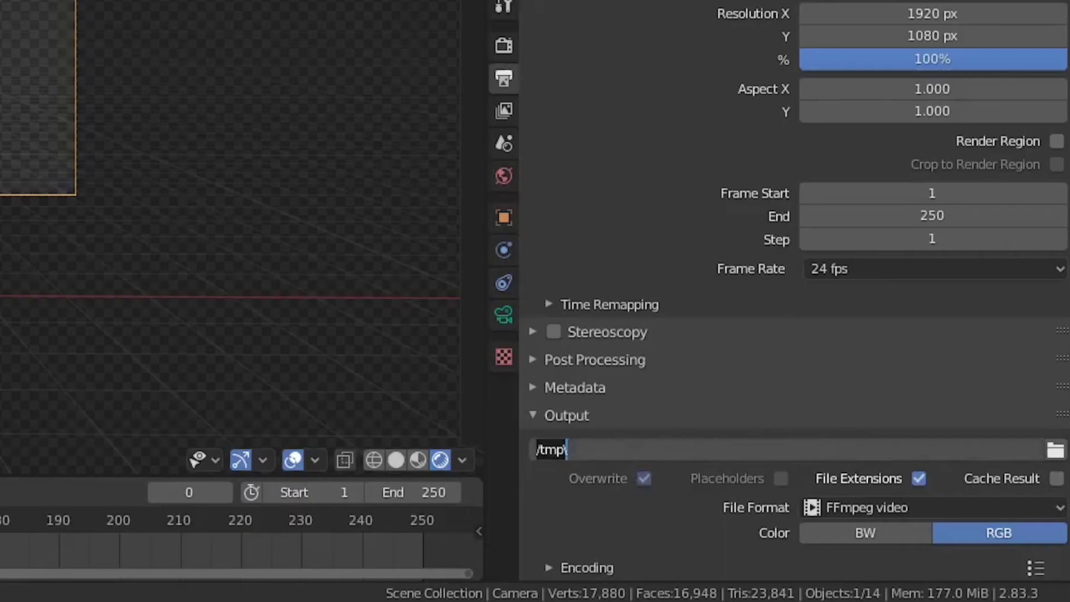
{"action": "left_click", "coordinate": [602, 539]}
{"action": "left_click", "coordinate": [867, 503]}
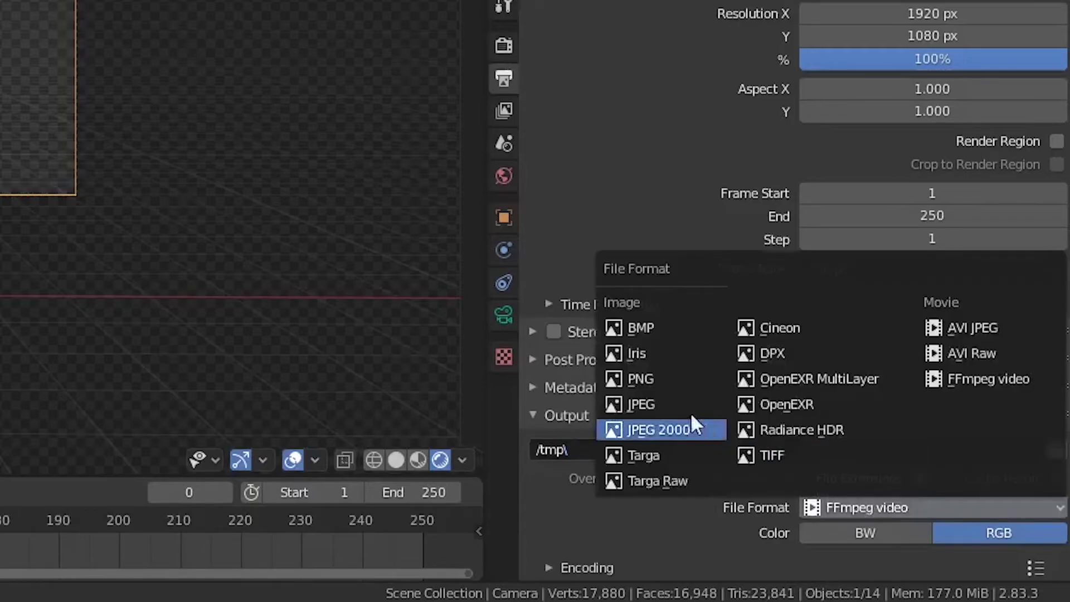
{"action": "left_click", "coordinate": [657, 388]}
{"action": "left_click", "coordinate": [823, 508]}
{"action": "left_click", "coordinate": [644, 379]}
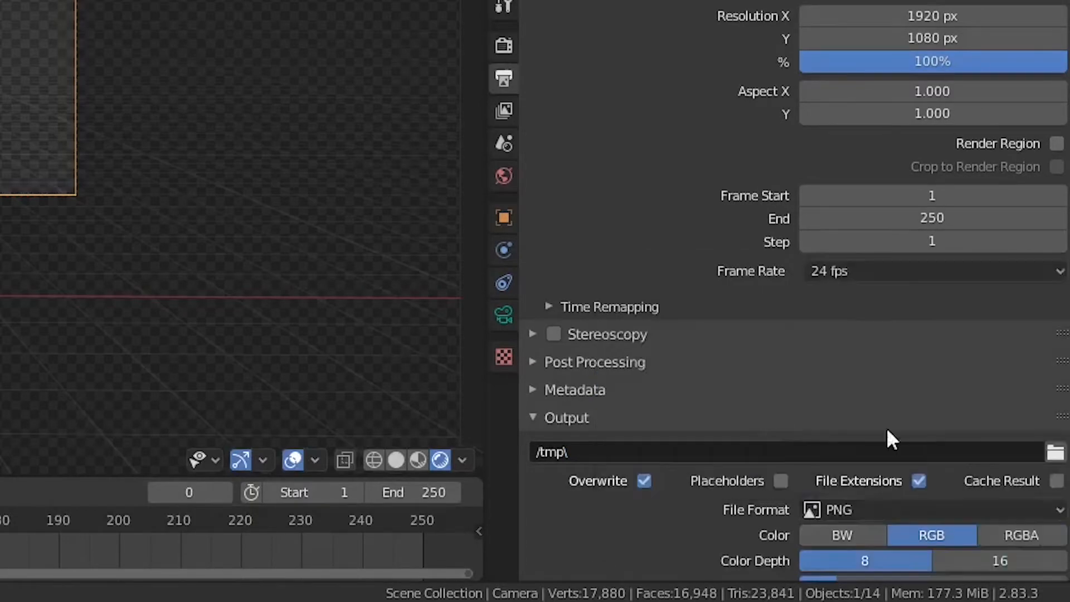
{"action": "left_click", "coordinate": [1005, 532]}
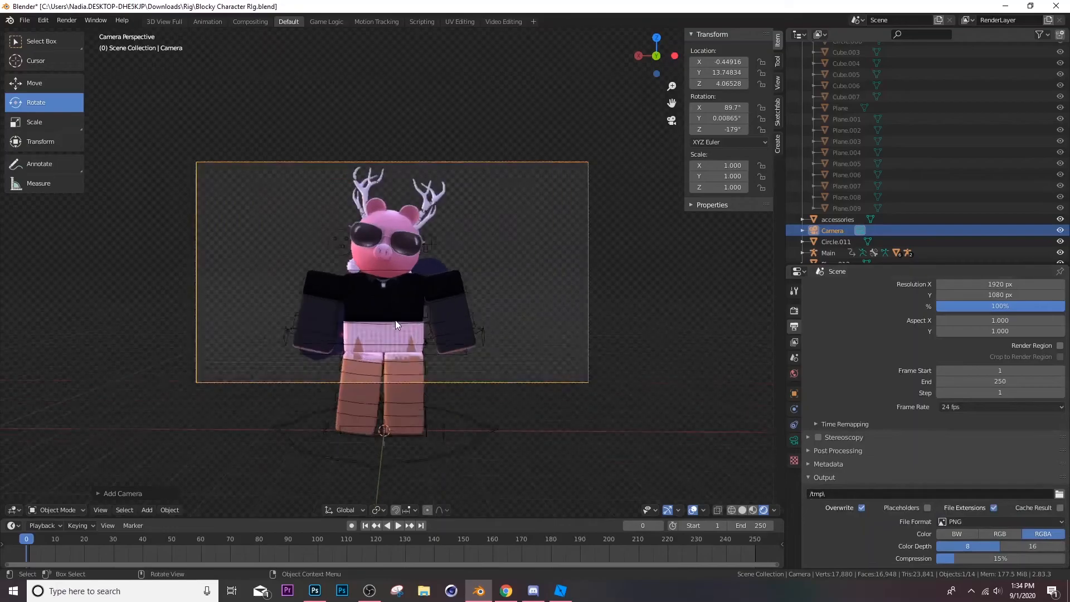
{"action": "scroll", "coordinate": [395, 320], "scroll_direction": "up", "scroll_amount": 1}
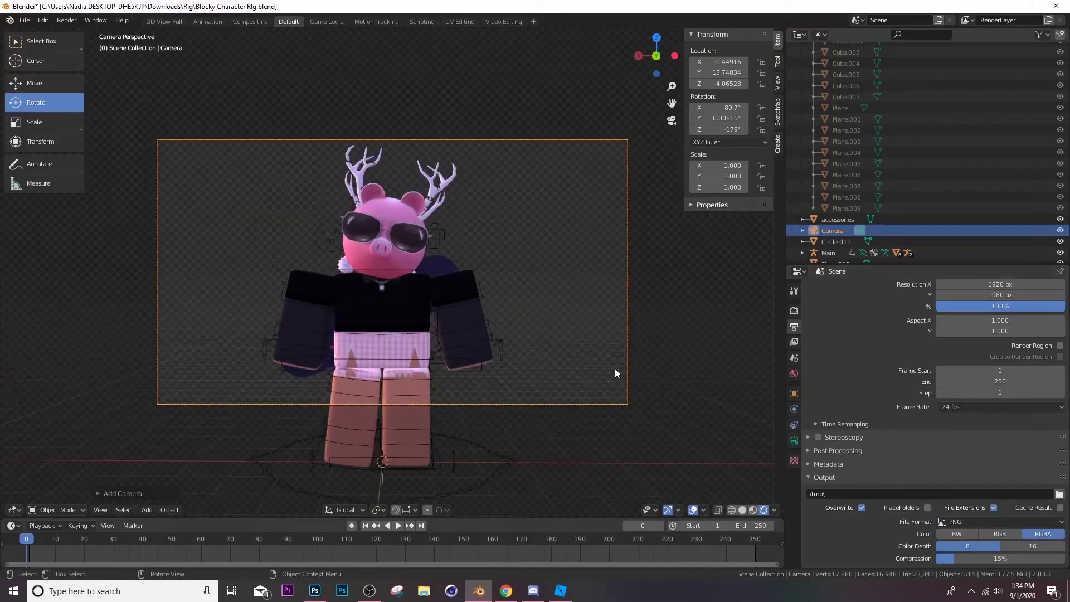
- Render a still image of the camera view, showing the character on a transparent background
{"action": "left_click", "coordinate": [67, 20]}
{"action": "left_click", "coordinate": [104, 29]}
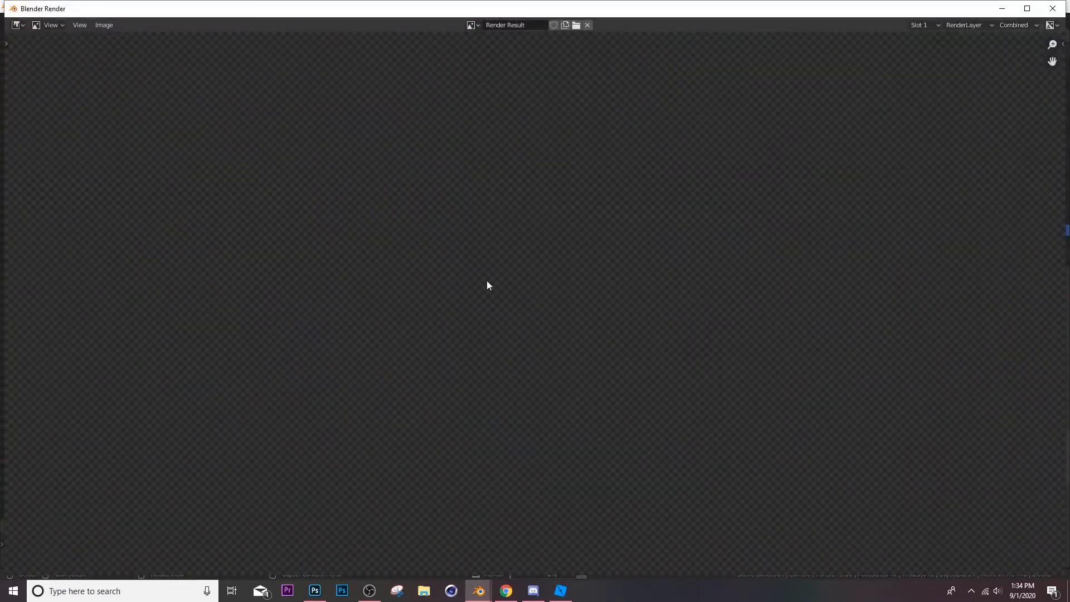
{"action": "scroll", "coordinate": [531, 327], "scroll_direction": "down", "scroll_amount": 2}
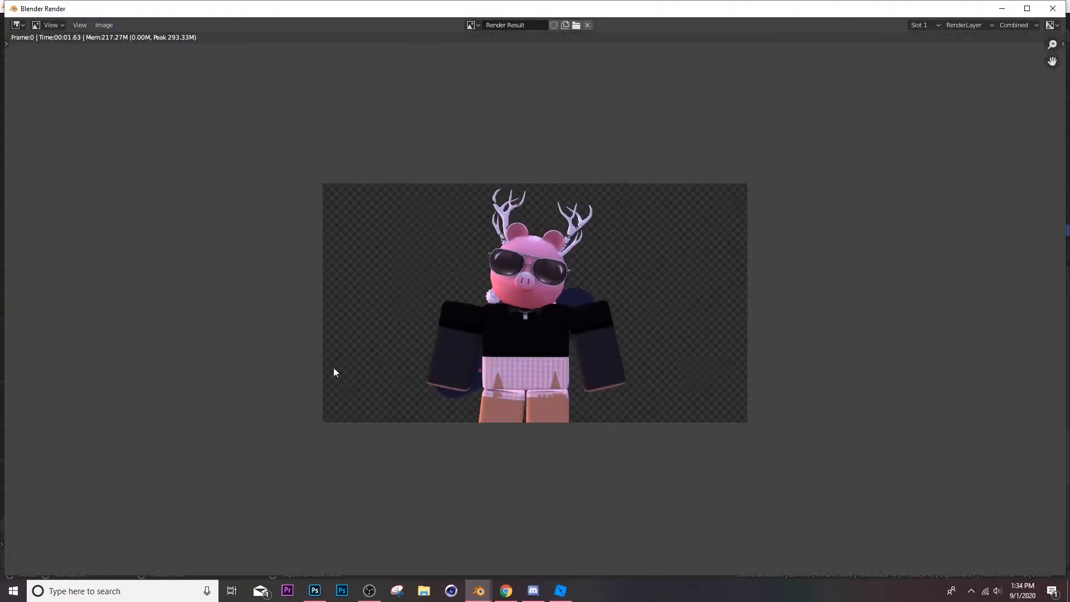
{"action": "left_click", "coordinate": [104, 25]}
{"action": "left_click", "coordinate": [451, 156]}
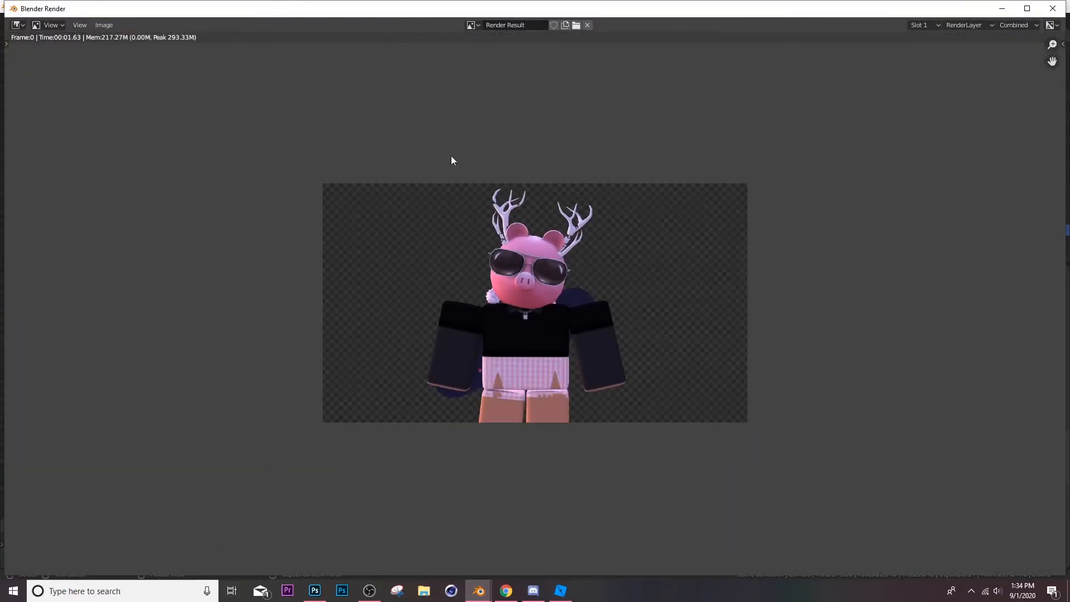